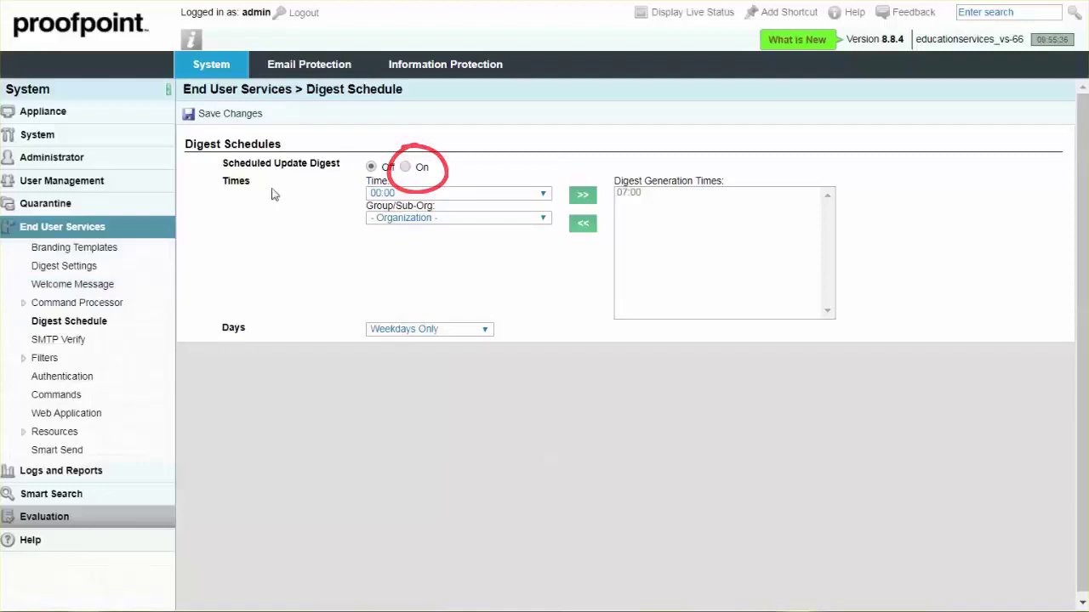
Turn on the scheduled update digest and add 18:00 to the digest generation times for the organization
left_click(405, 167)
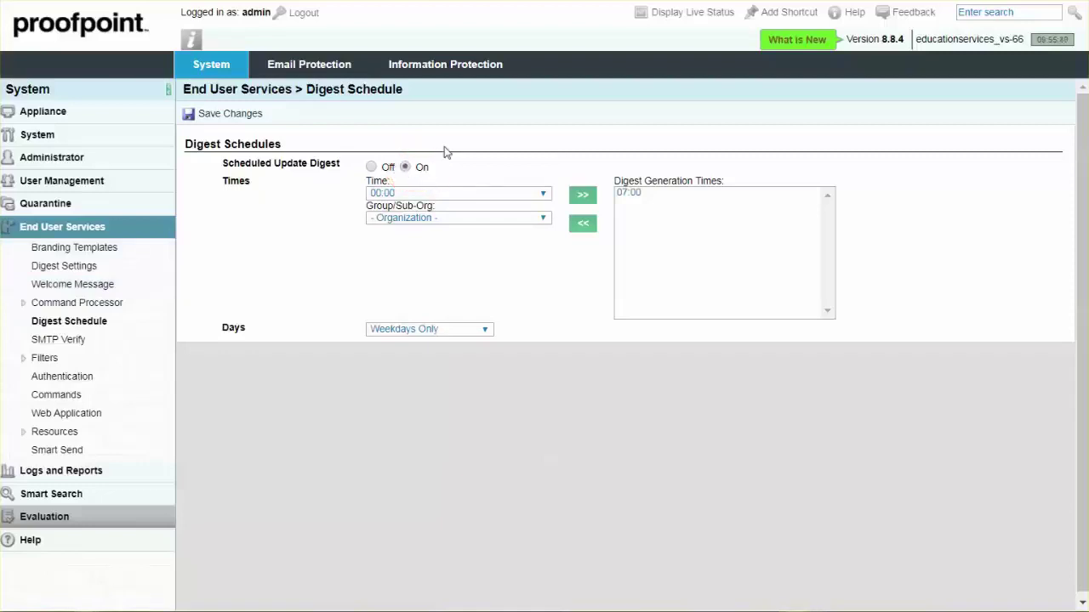
left_click(544, 194)
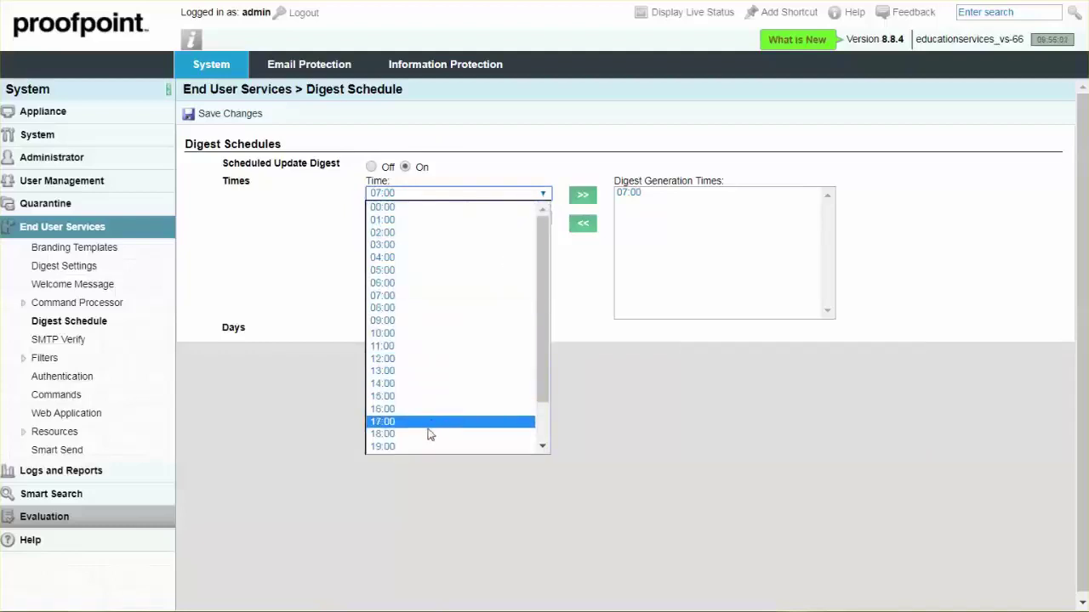
left_click(428, 436)
left_click(584, 196)
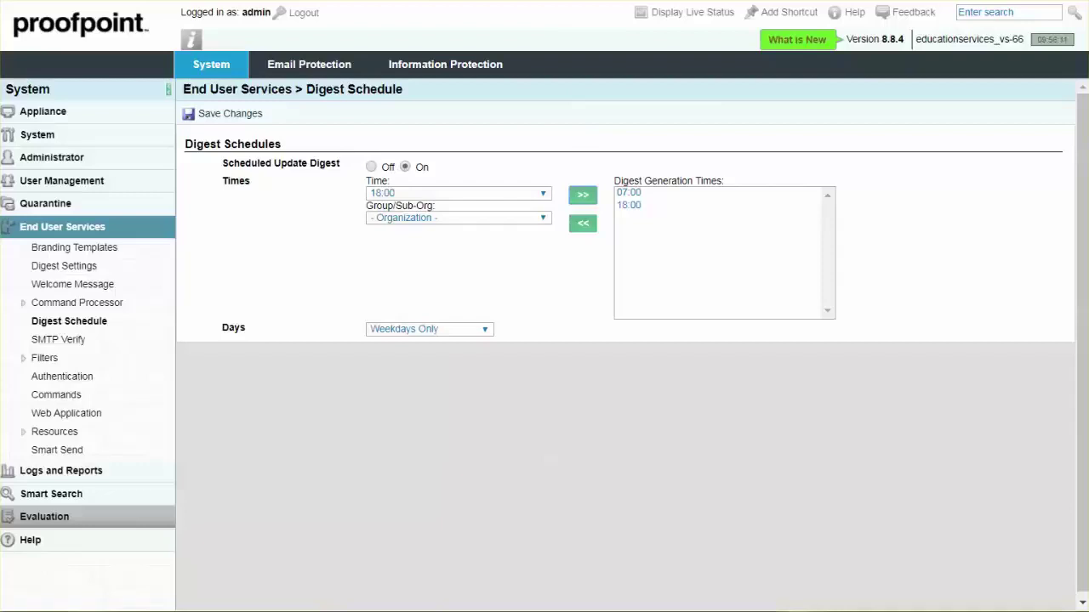
Set the digest days to Weekdays Only and save the digest schedule
left_click(486, 328)
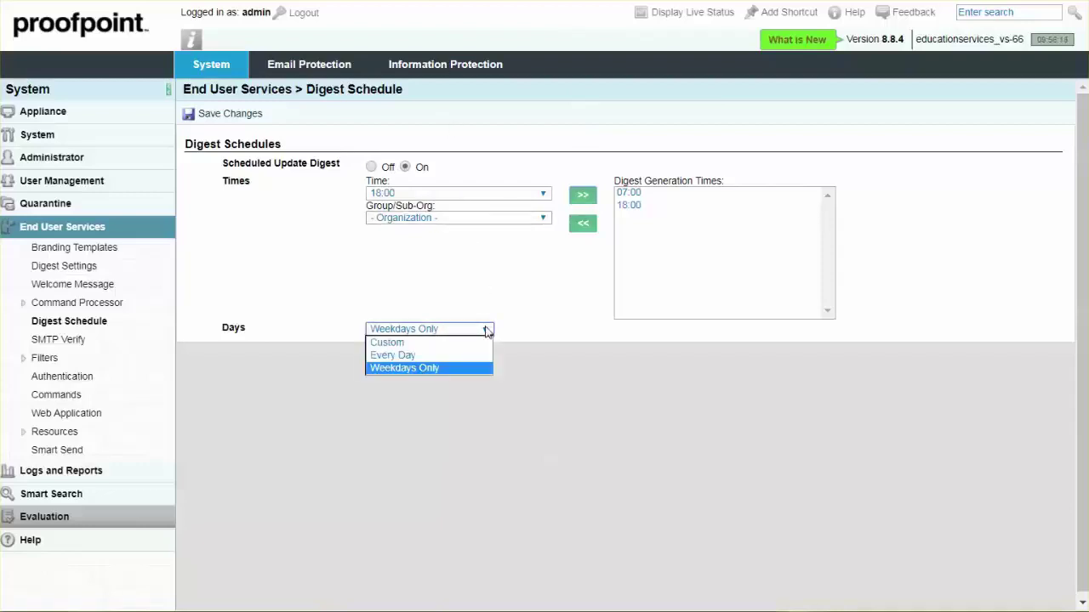
left_click(455, 369)
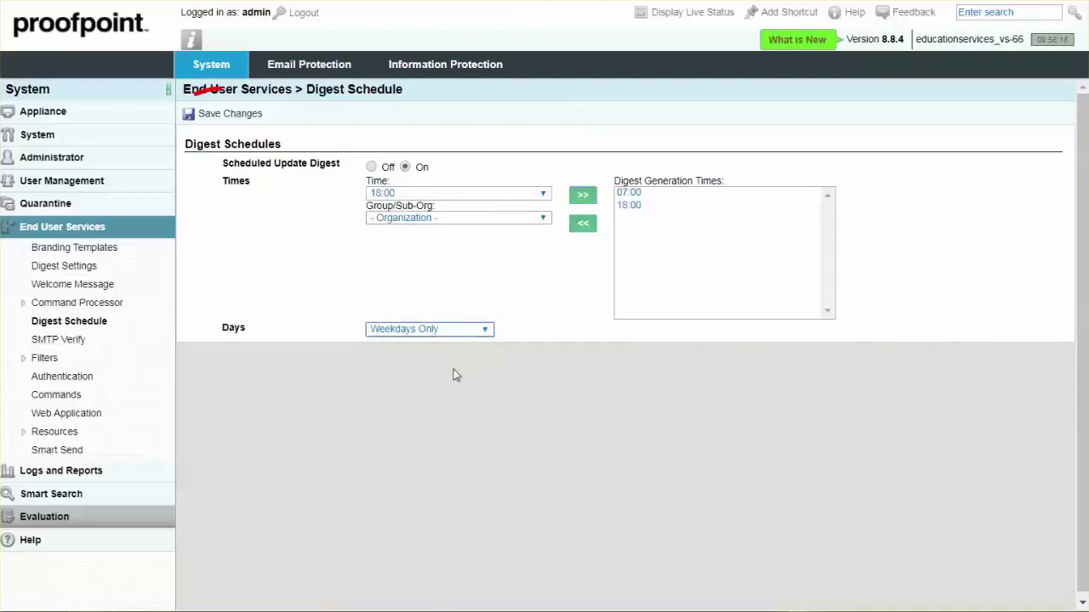
left_click(220, 114)
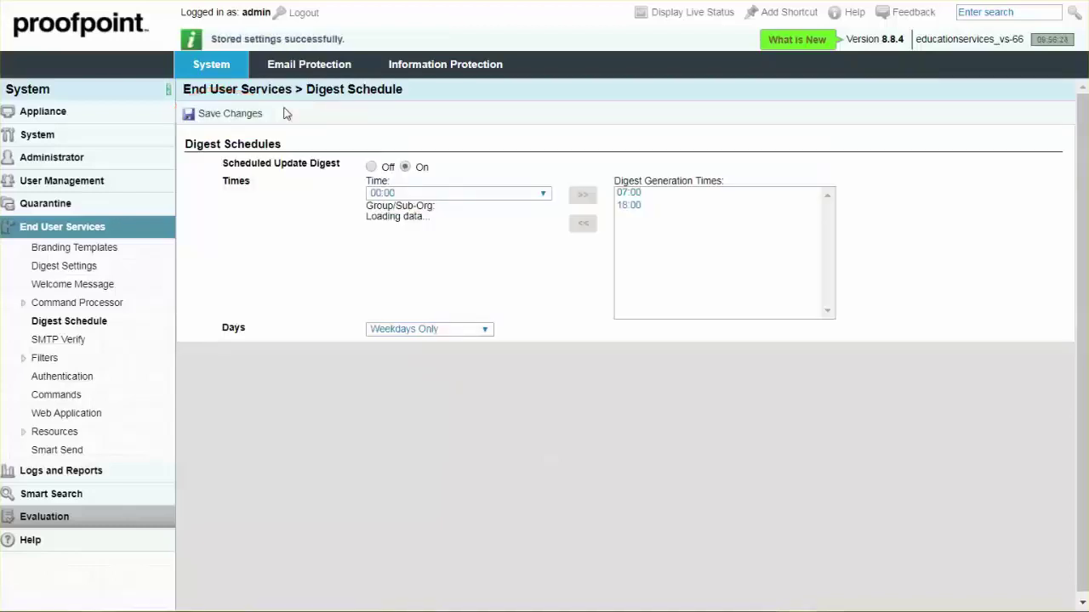
Start adding a new profile in the system's SMTP settings
left_click(94, 227)
left_click(60, 140)
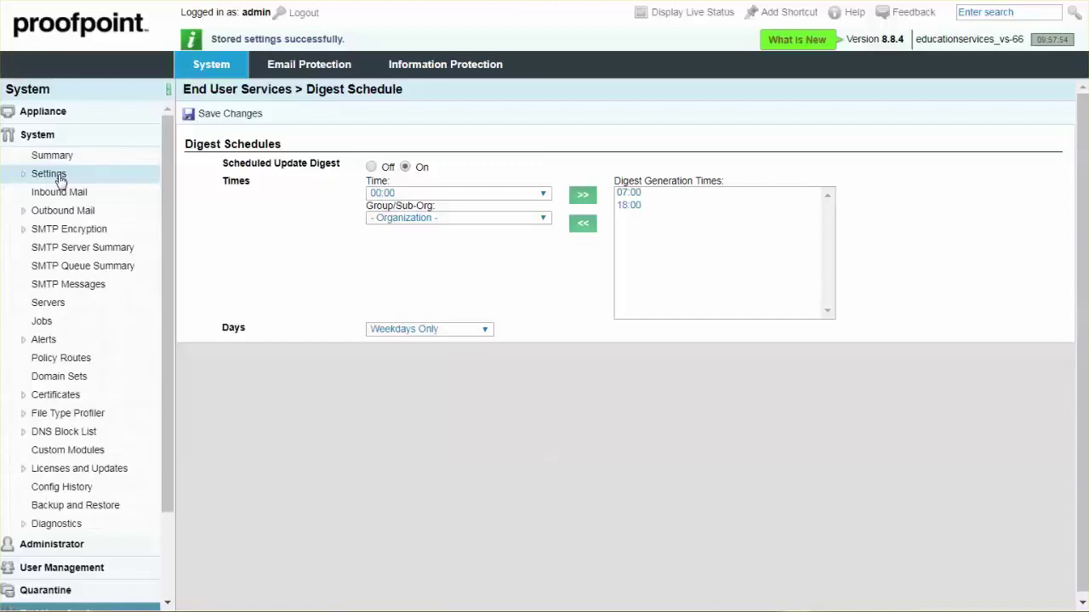
left_click(59, 177)
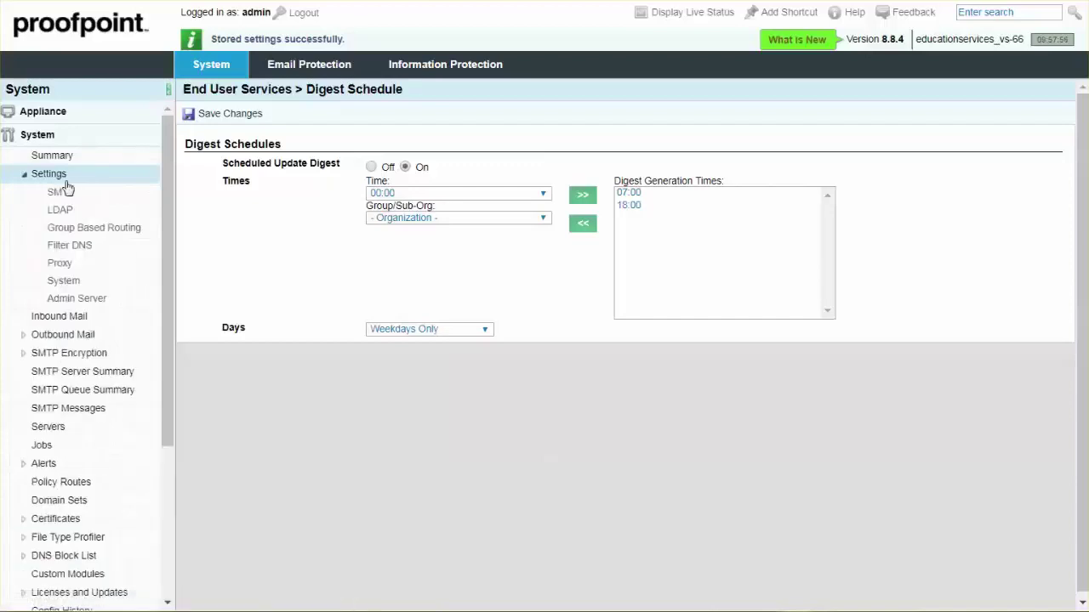
left_click(73, 195)
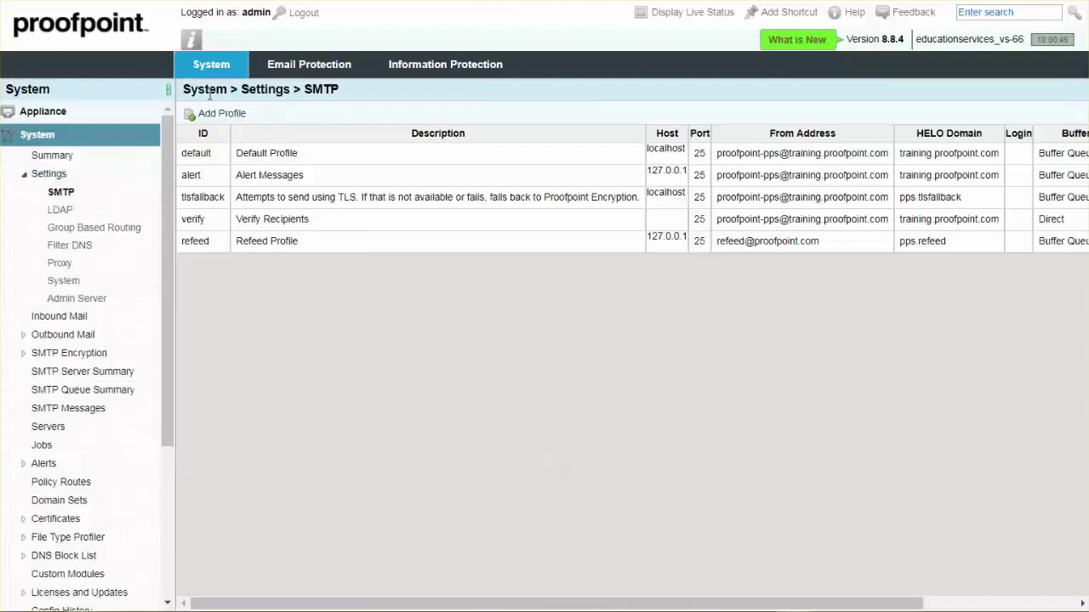
left_click(235, 118)
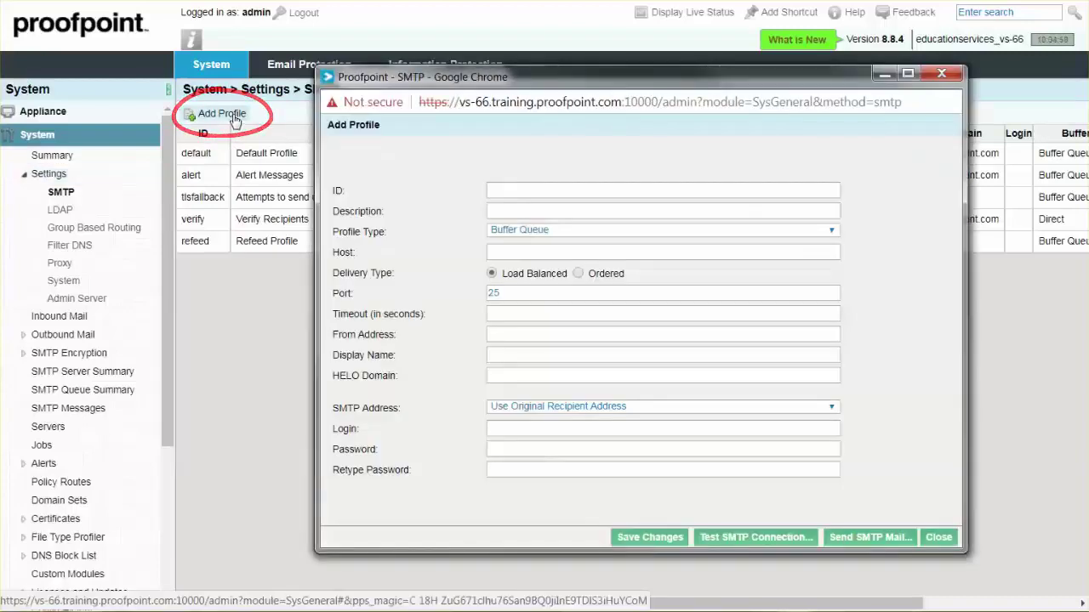
Give the new SMTP profile the ID "digest", the description "digest SMTP Profile" and the host "localhost"
left_click(515, 189)
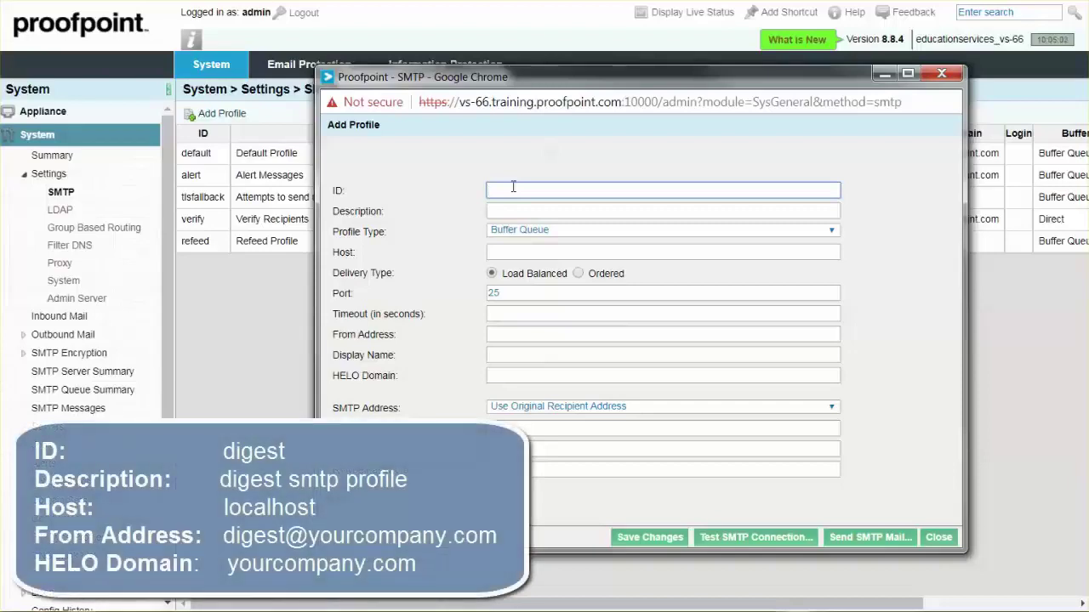
type("digest")
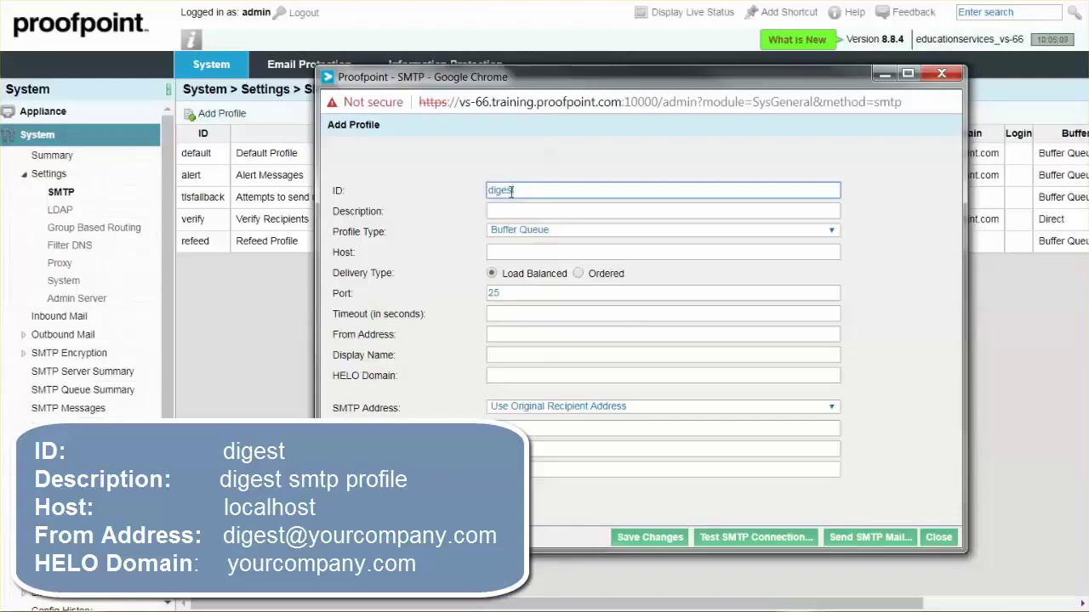
left_click(502, 210)
type("digest ")
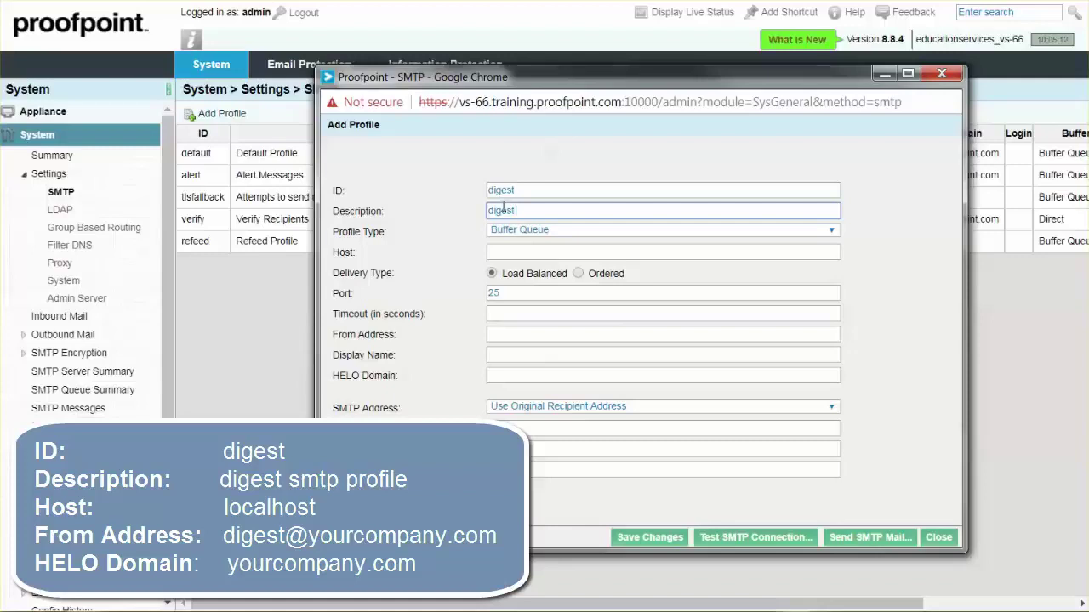
type("SMTP Profile")
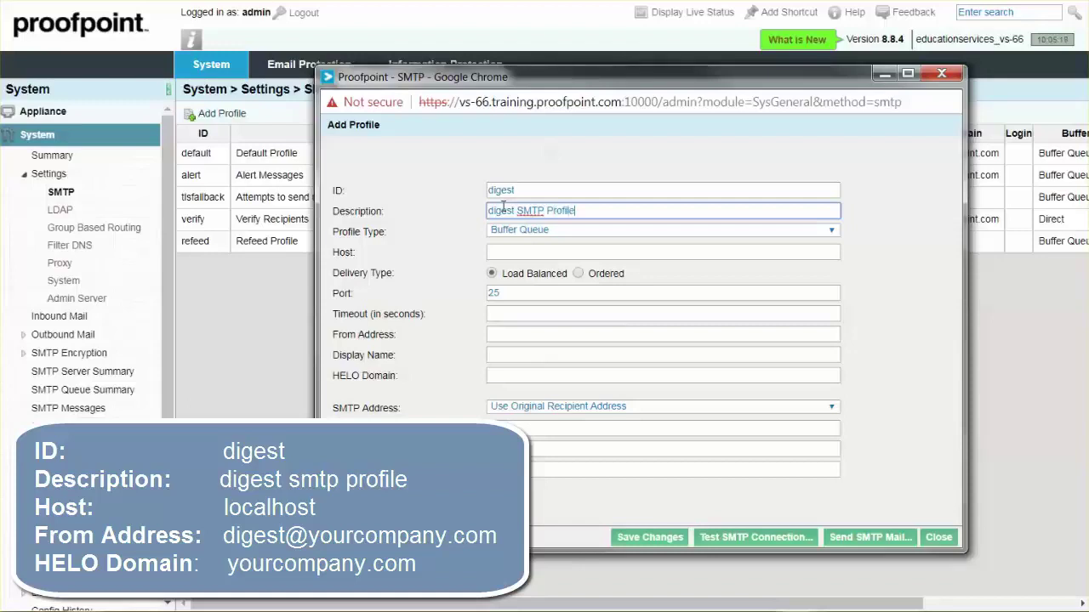
left_click(497, 250)
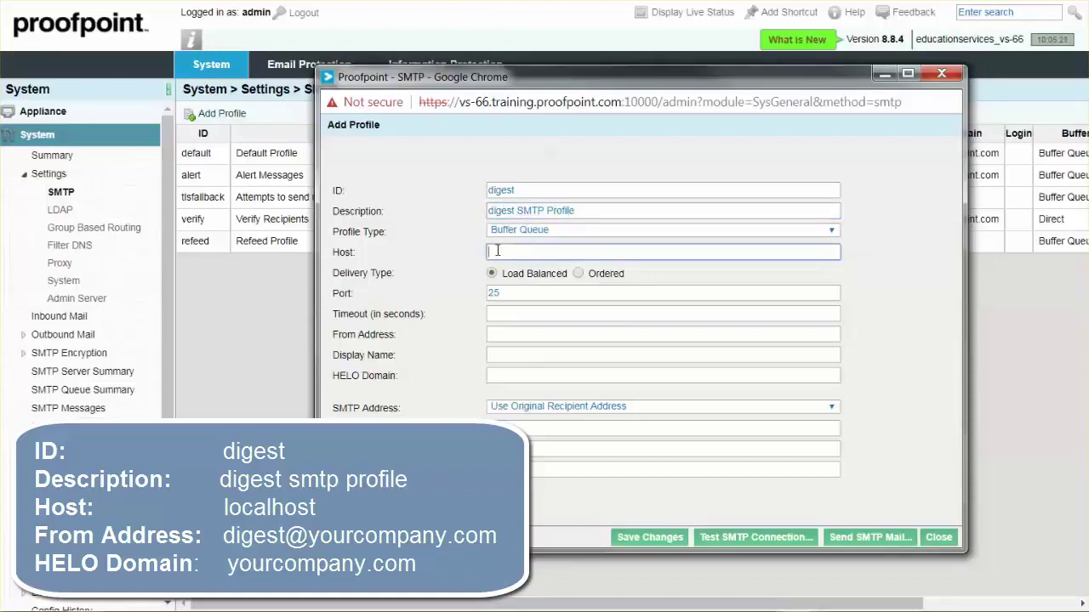
type("localhost")
Enter the digest sender's e-mail as From Address and yourcompany.com as HELO domain, and save the SMTP profile
left_click(498, 335)
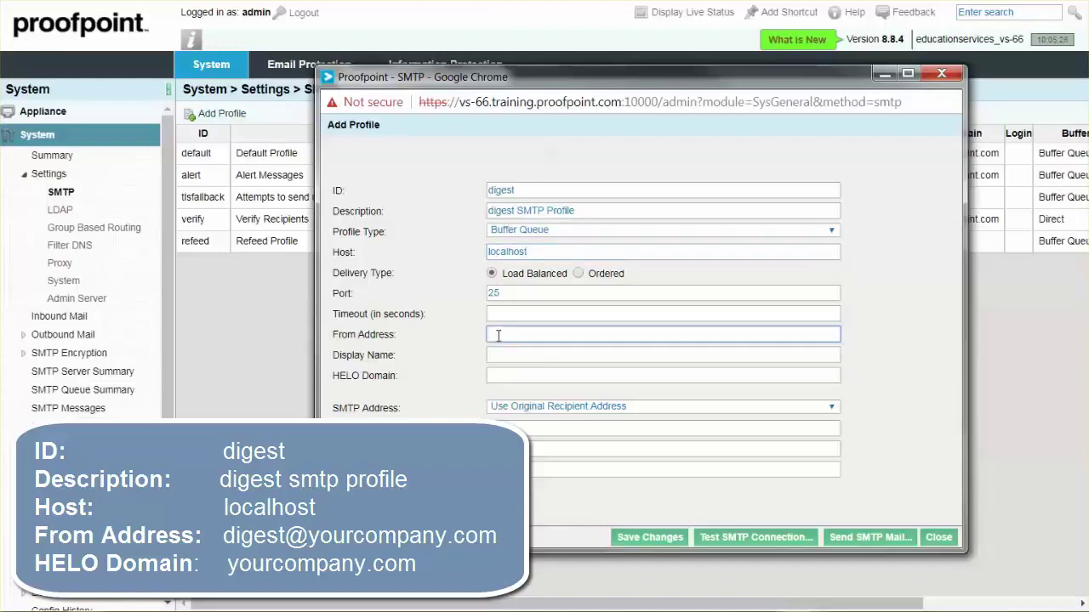
type("digest@your")
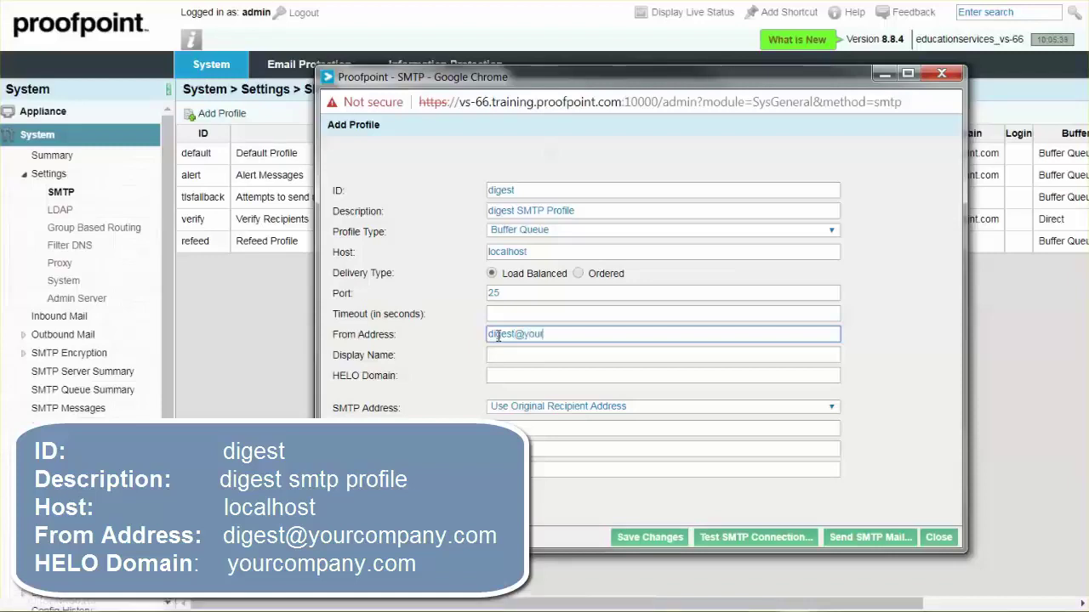
type("company.com")
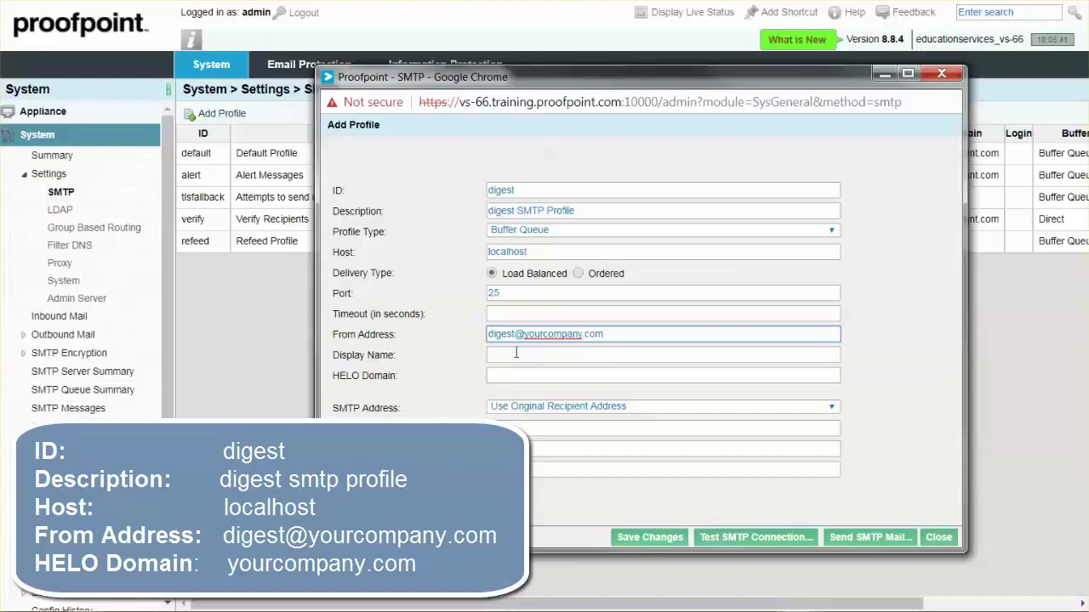
left_click(506, 375)
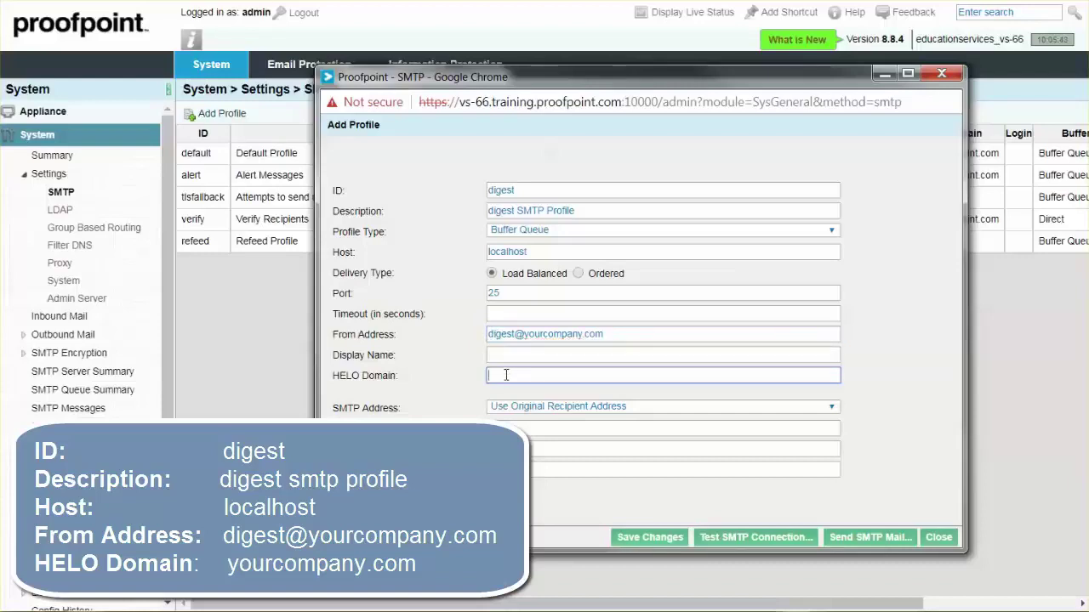
type("yourcompany.com")
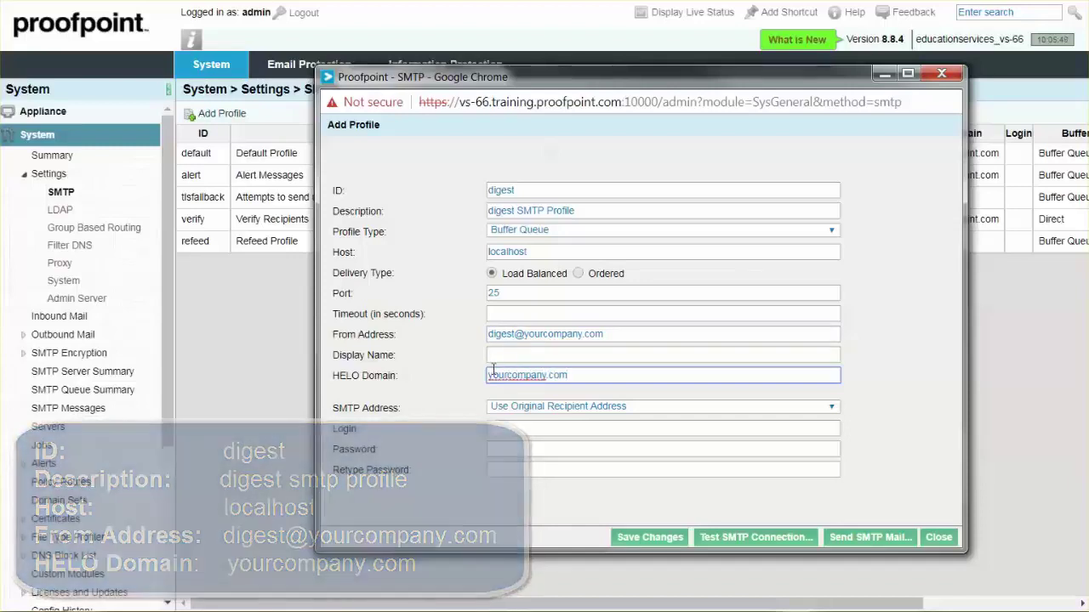
left_click(630, 541)
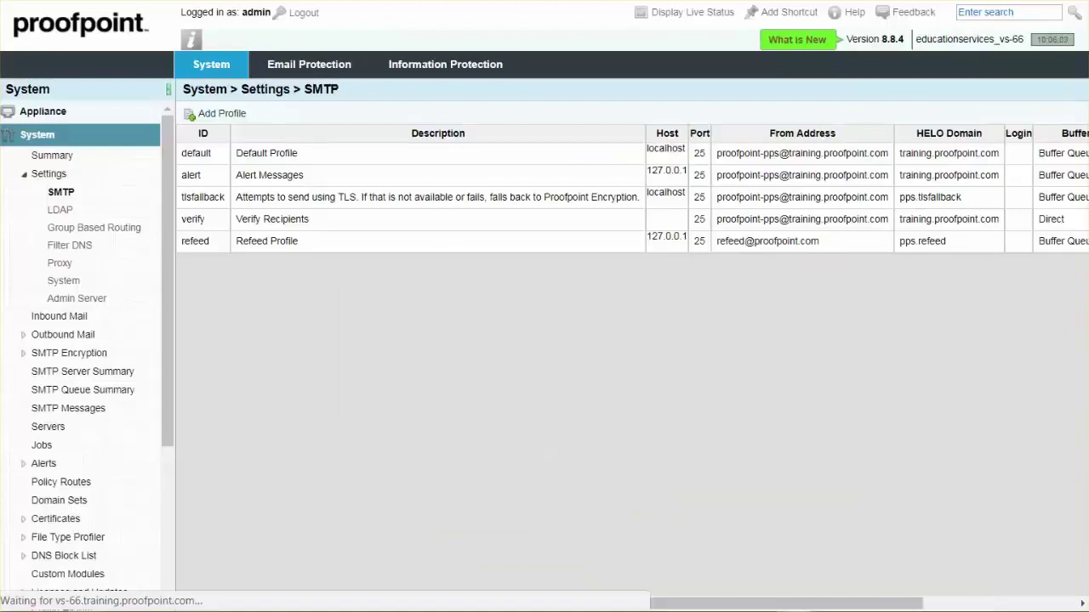
In the End User Services digest settings, choose the "digest" SMTP profile for sending digests and save the changes
left_click(68, 134)
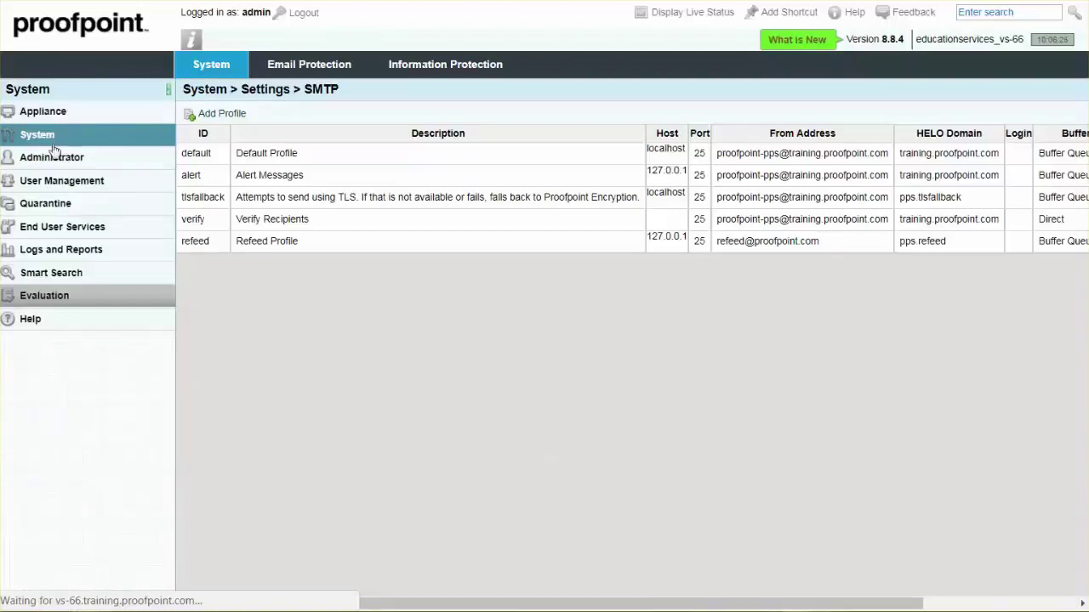
left_click(58, 228)
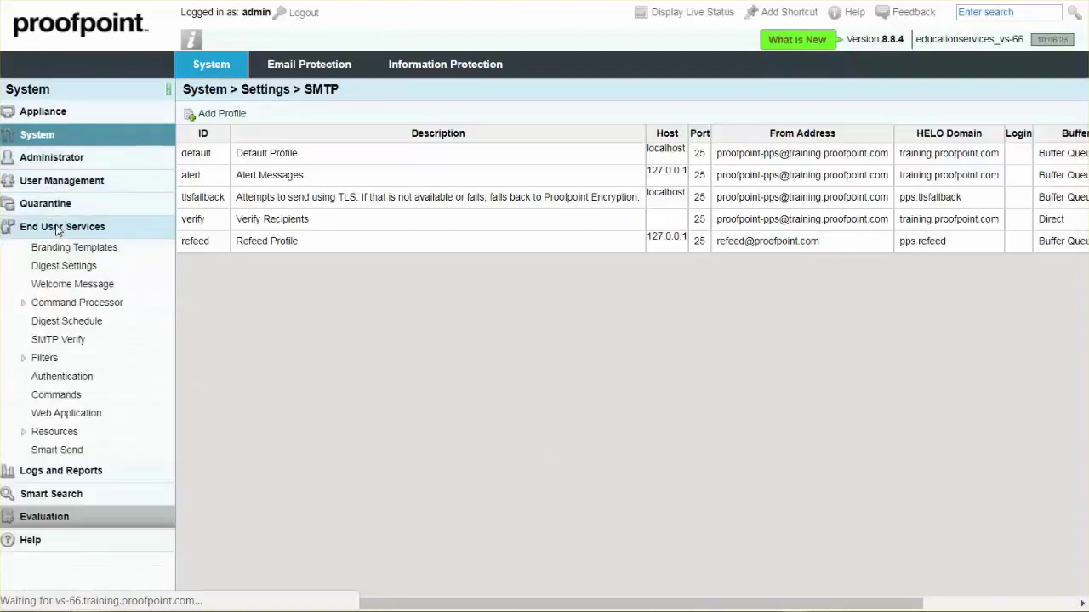
left_click(60, 268)
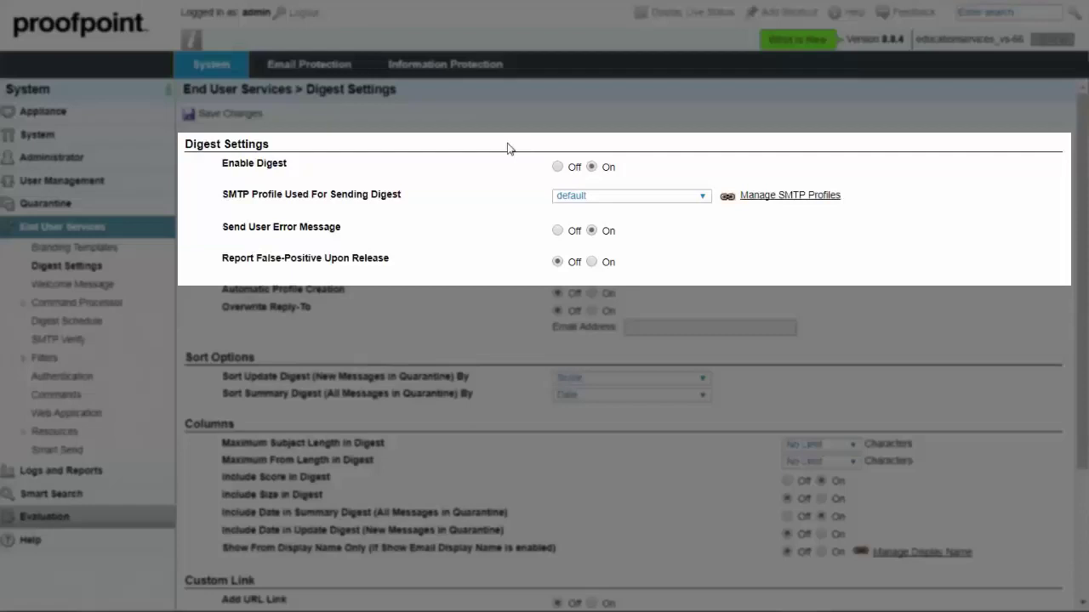
left_click(703, 198)
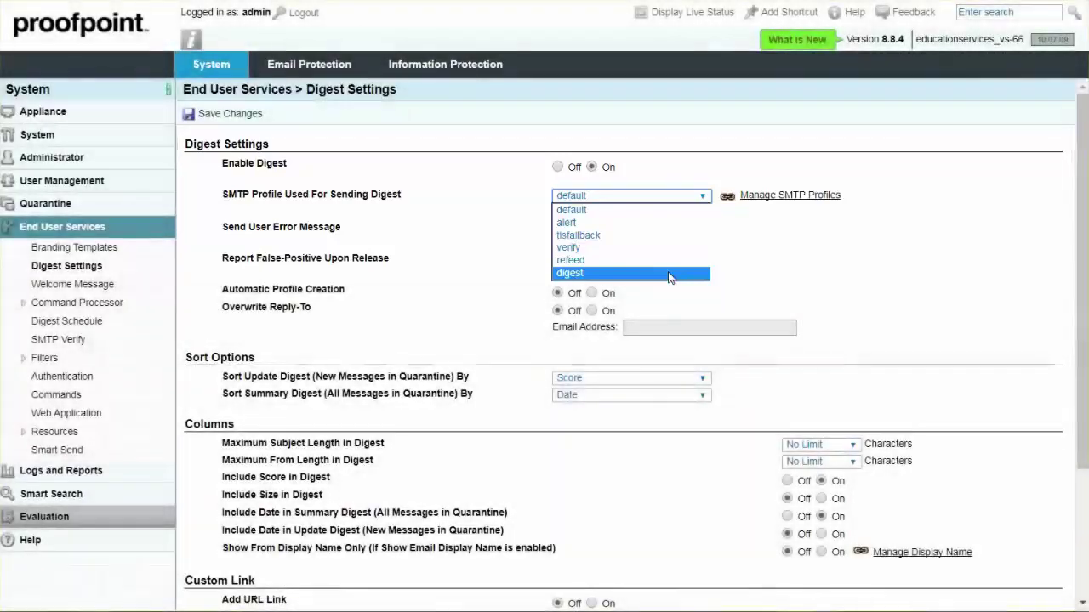
left_click(668, 273)
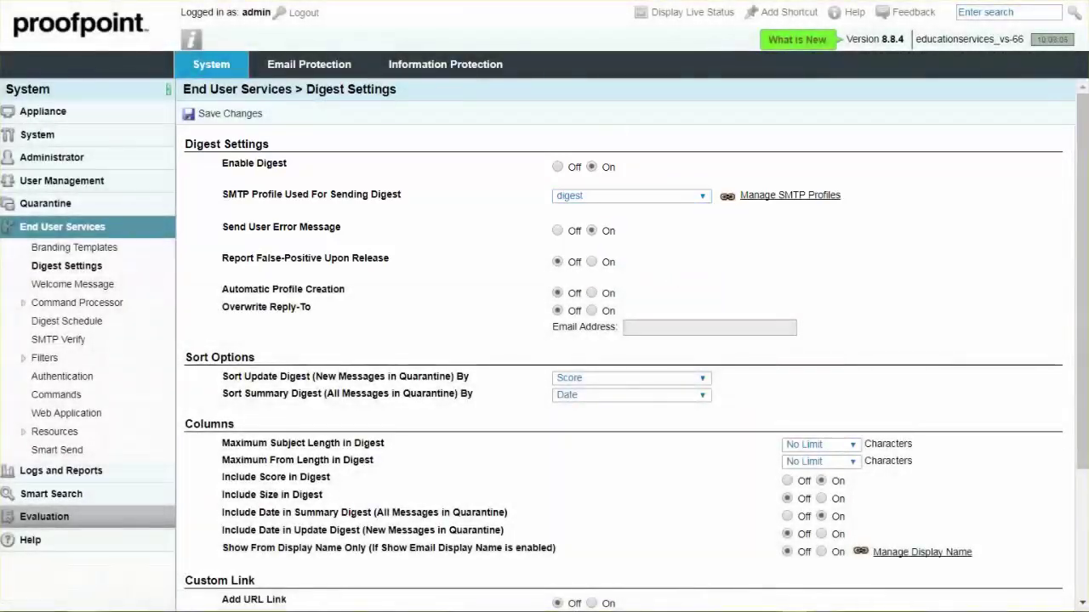
left_click(241, 115)
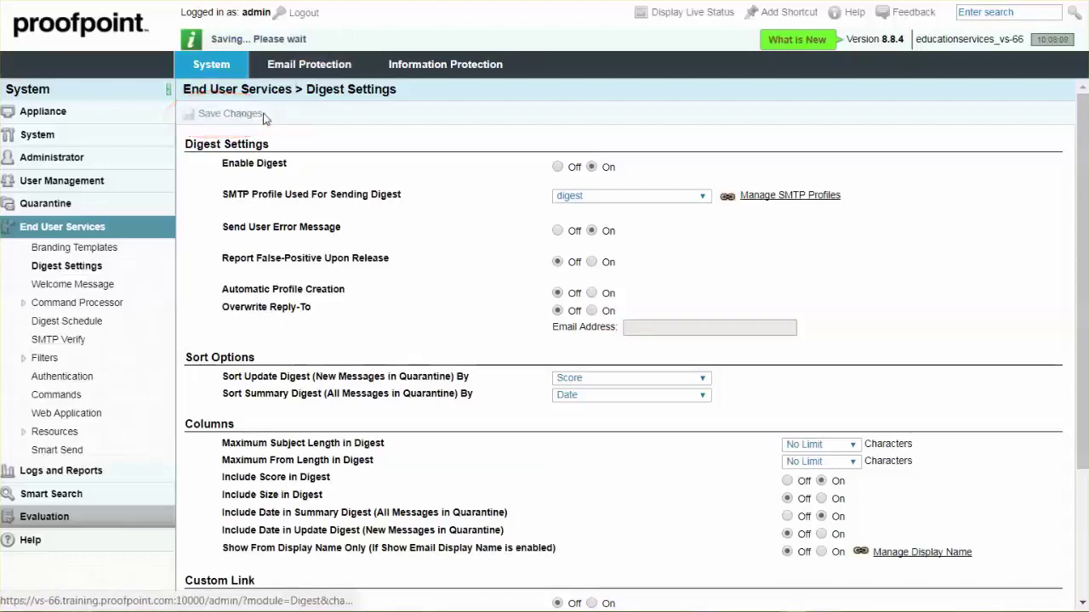